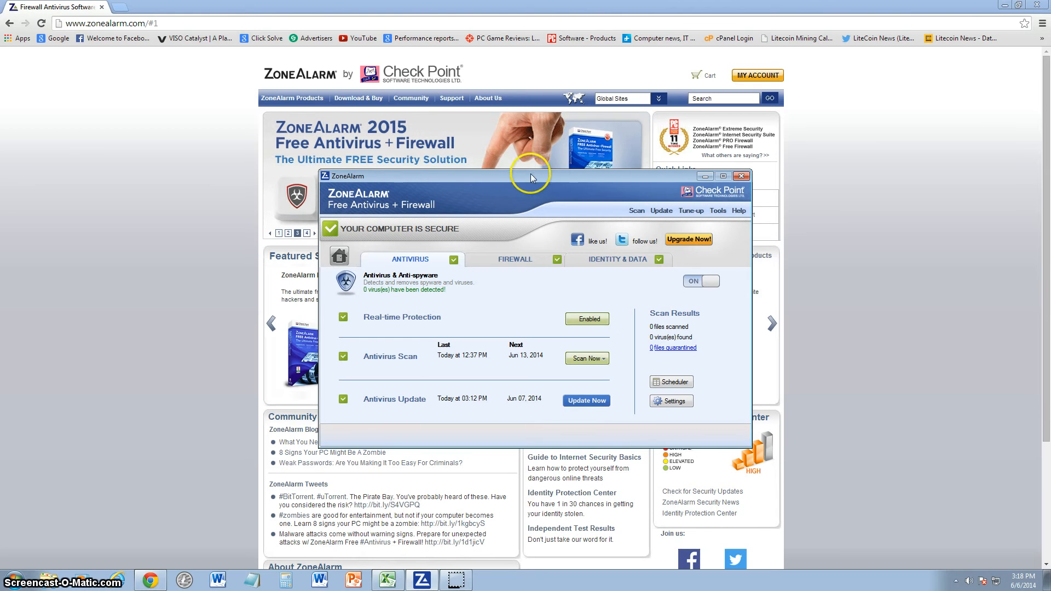
Move the ZoneAlarm main window slightly up and right over the browser.
{"action": "left_click_drag", "start_coordinate": [530, 174], "coordinate": [542, 164]}
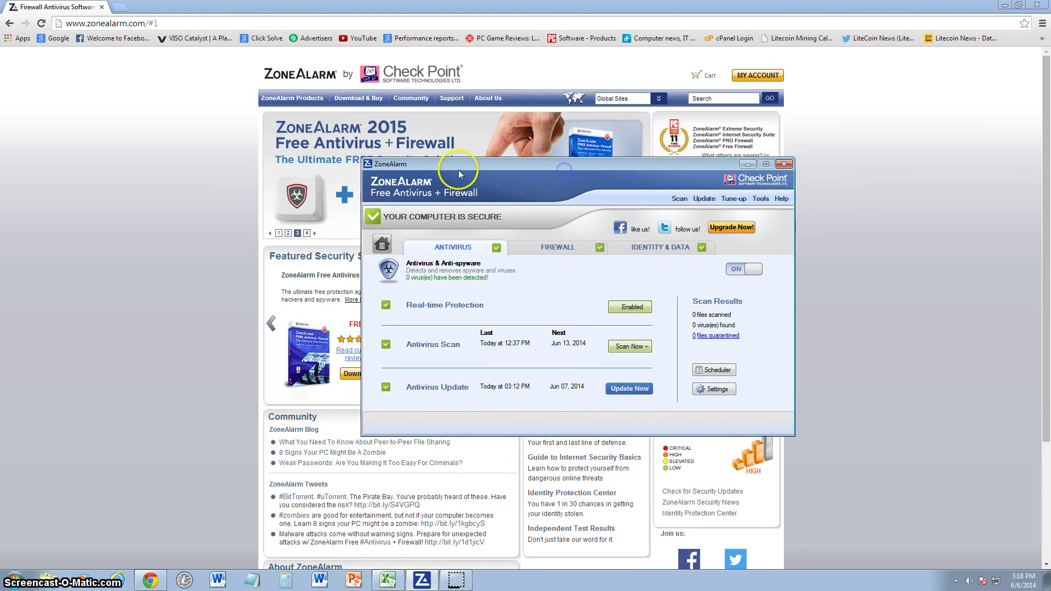
Bring the ZoneAlarm website forward, advance the featured products carousel, then return to ZoneAlarm.
{"action": "left_click", "coordinate": [805, 188]}
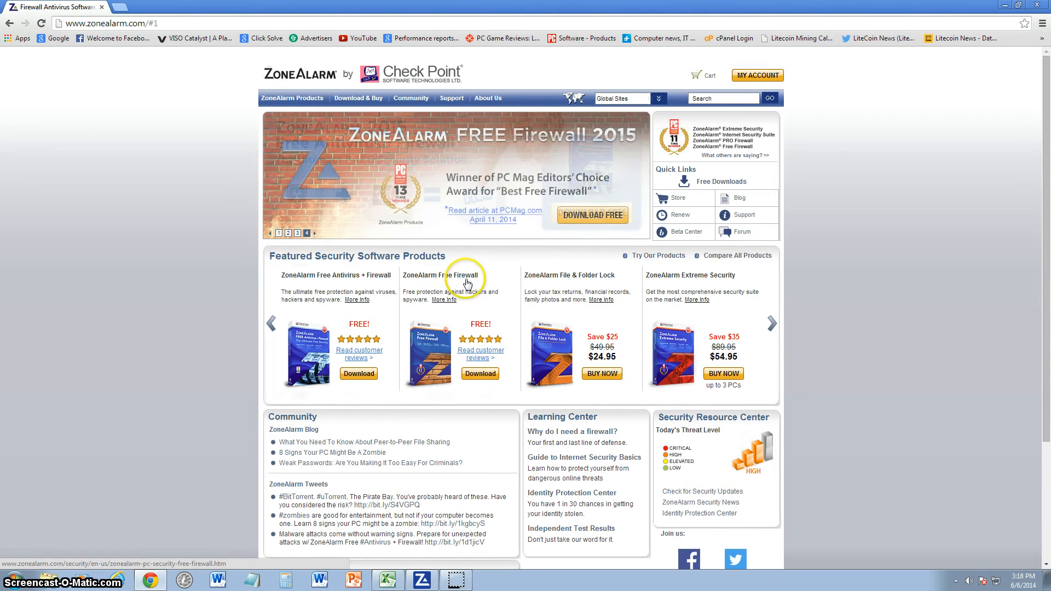
{"action": "left_click", "coordinate": [772, 320]}
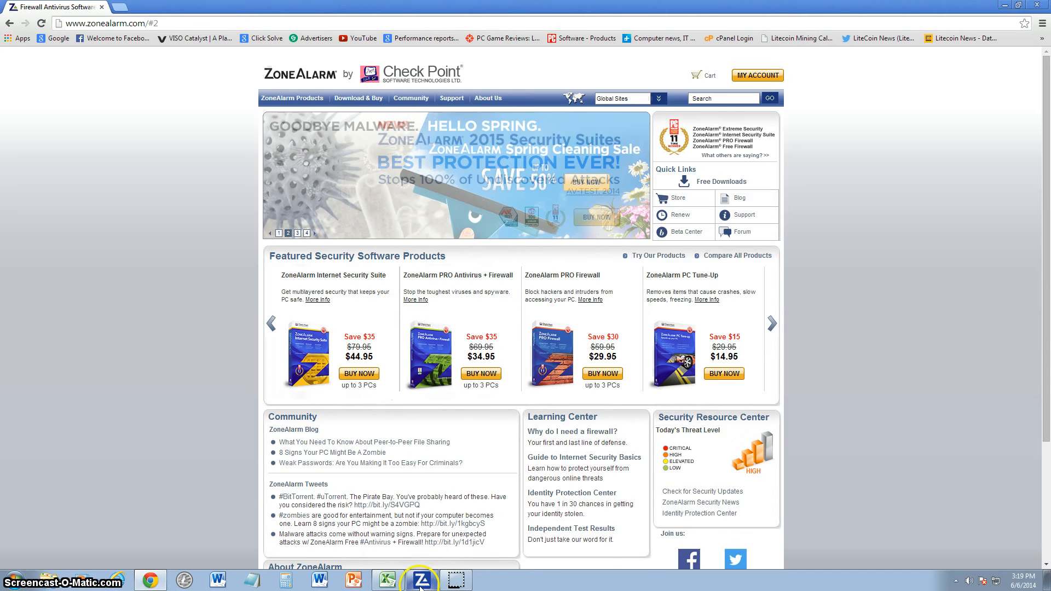
{"action": "left_click", "coordinate": [422, 581]}
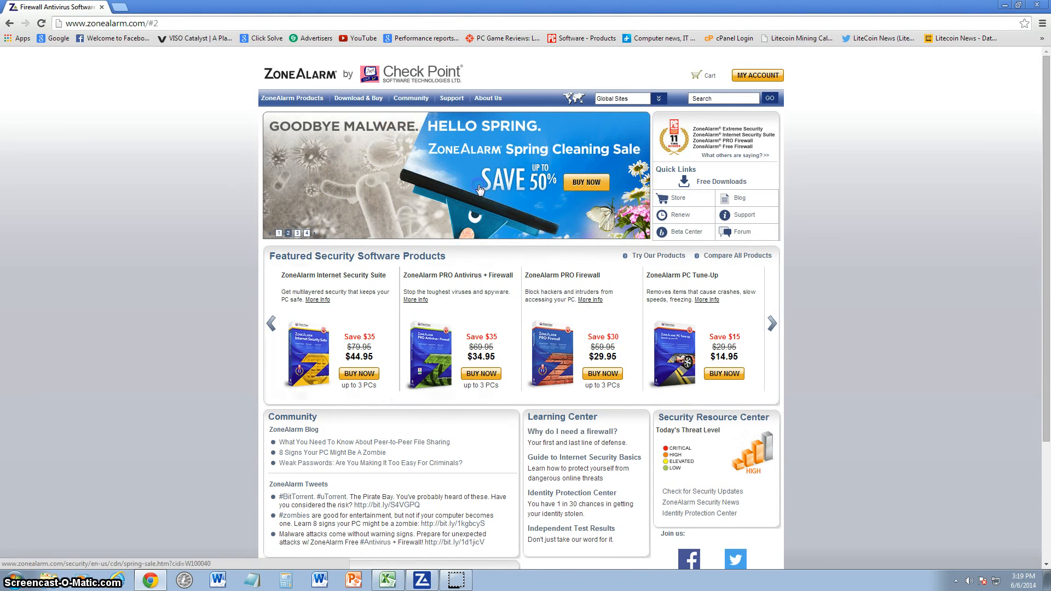
Shift the ZoneAlarm window left and show the Scan Now choices: Quick, Full, Full with Archive Files.
{"action": "left_click", "coordinate": [480, 190]}
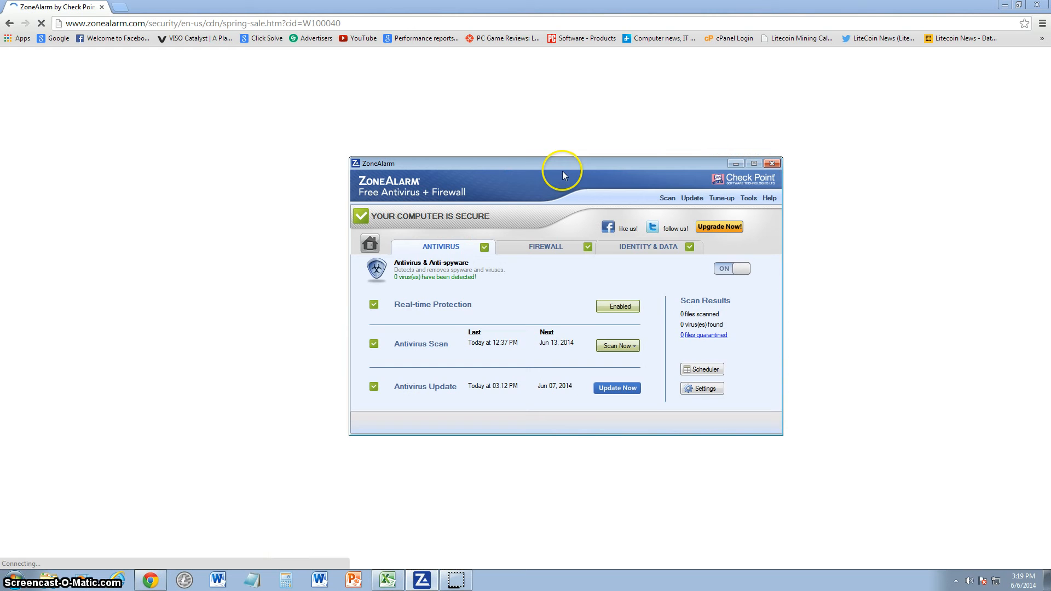
{"action": "left_click_drag", "start_coordinate": [562, 171], "coordinate": [533, 173]}
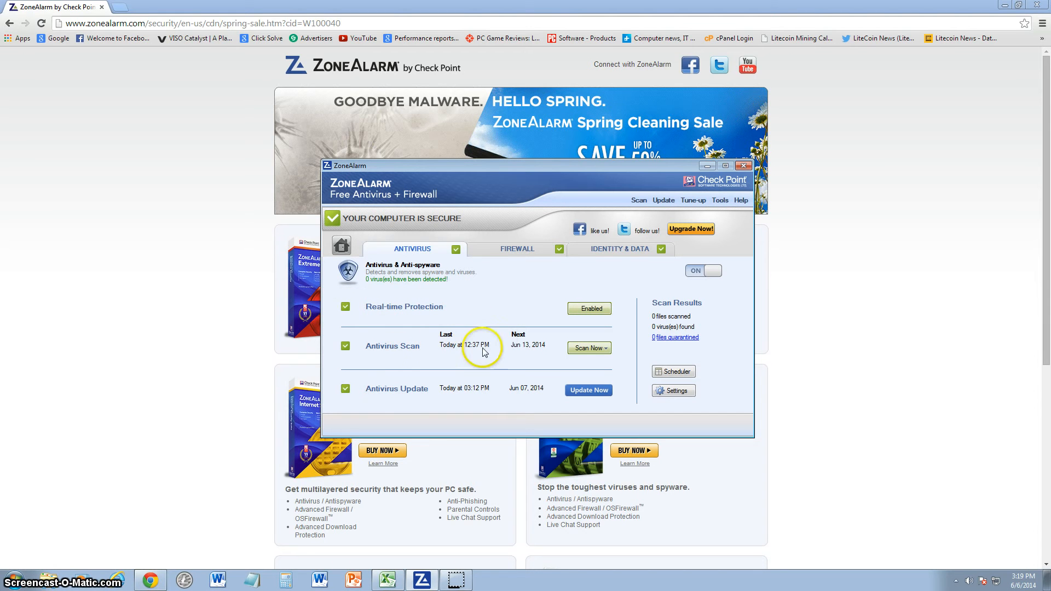
{"action": "left_click", "coordinate": [606, 349]}
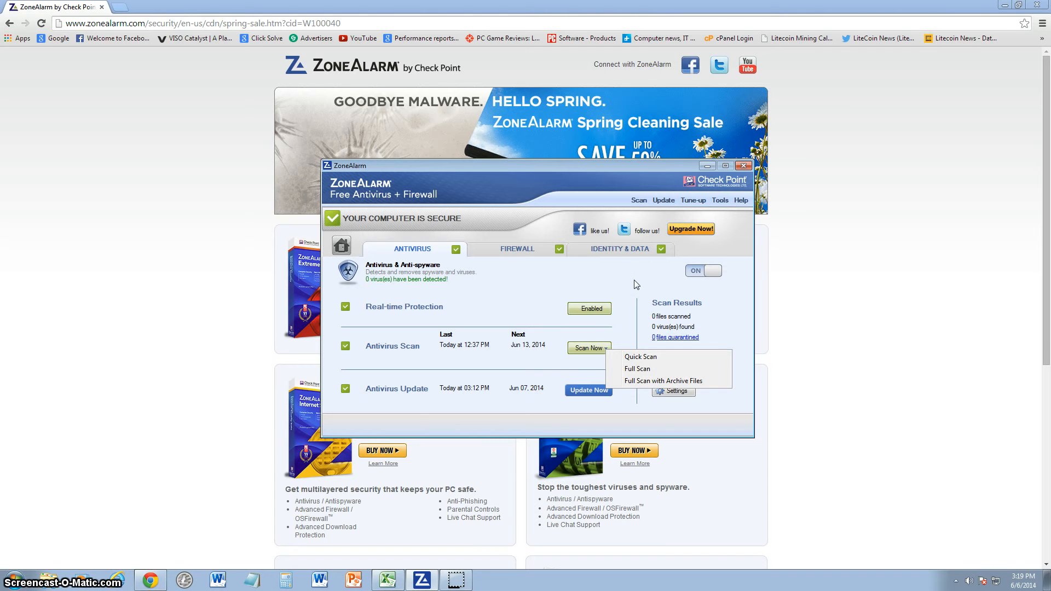
Start a Full Scan, cancel it and dismiss its progress window.
{"action": "left_click", "coordinate": [634, 280]}
{"action": "left_click", "coordinate": [608, 352]}
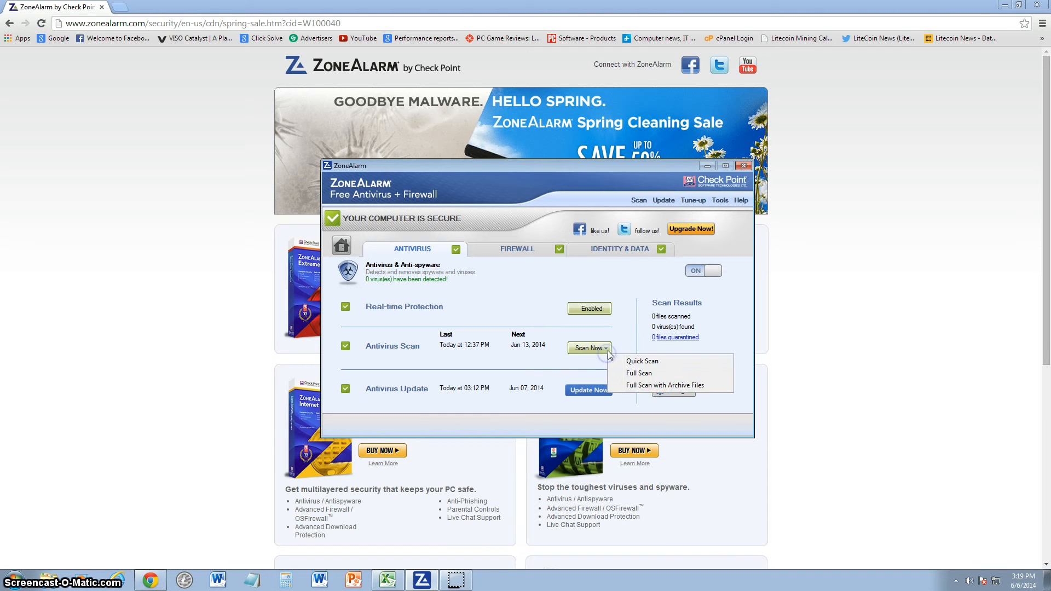
{"action": "left_click", "coordinate": [631, 283]}
{"action": "left_click", "coordinate": [606, 348]}
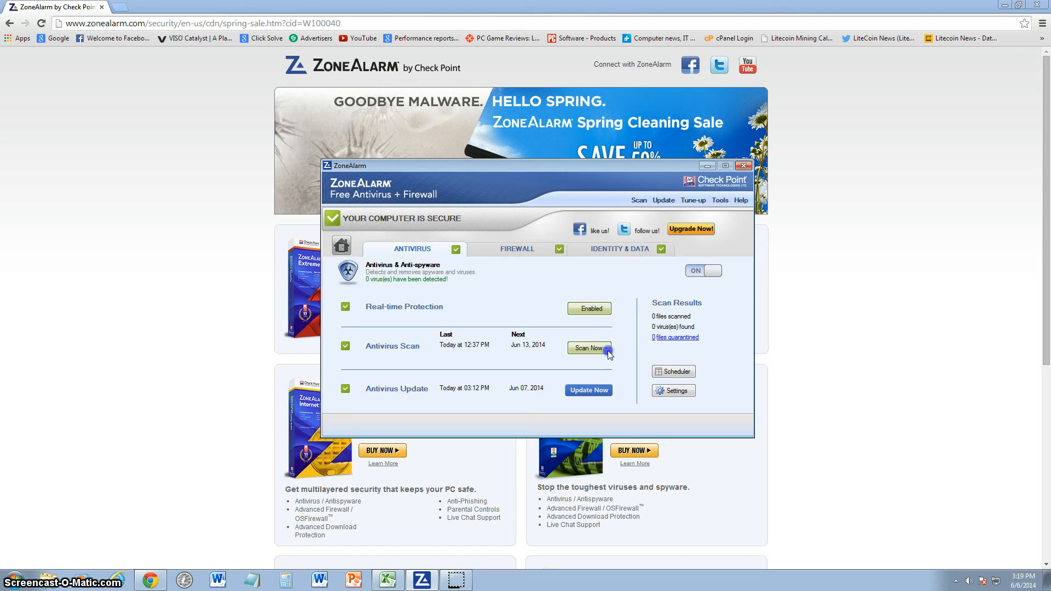
{"action": "left_click", "coordinate": [648, 365]}
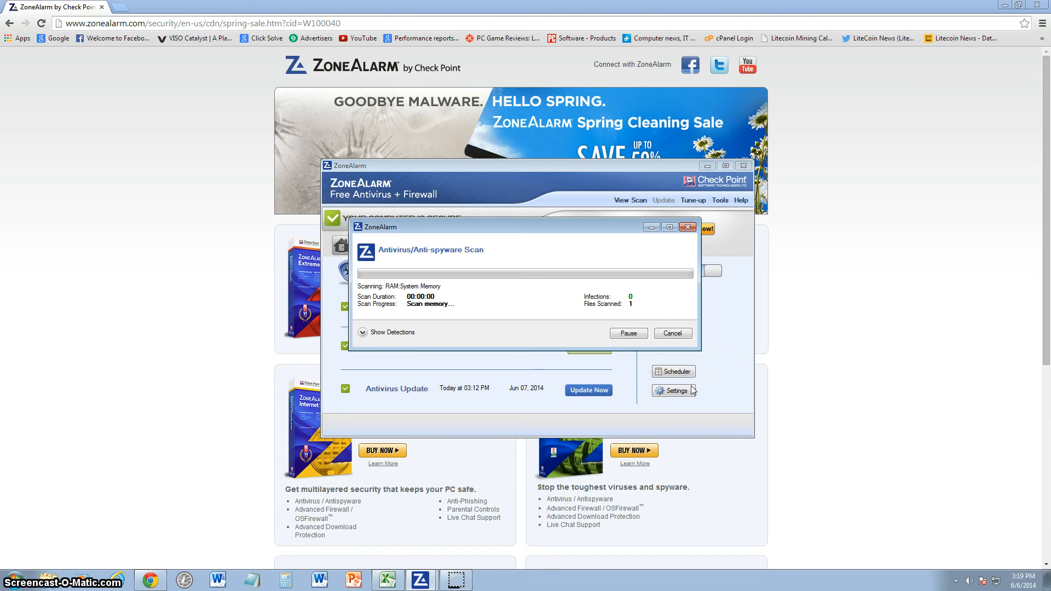
{"action": "left_click", "coordinate": [662, 333]}
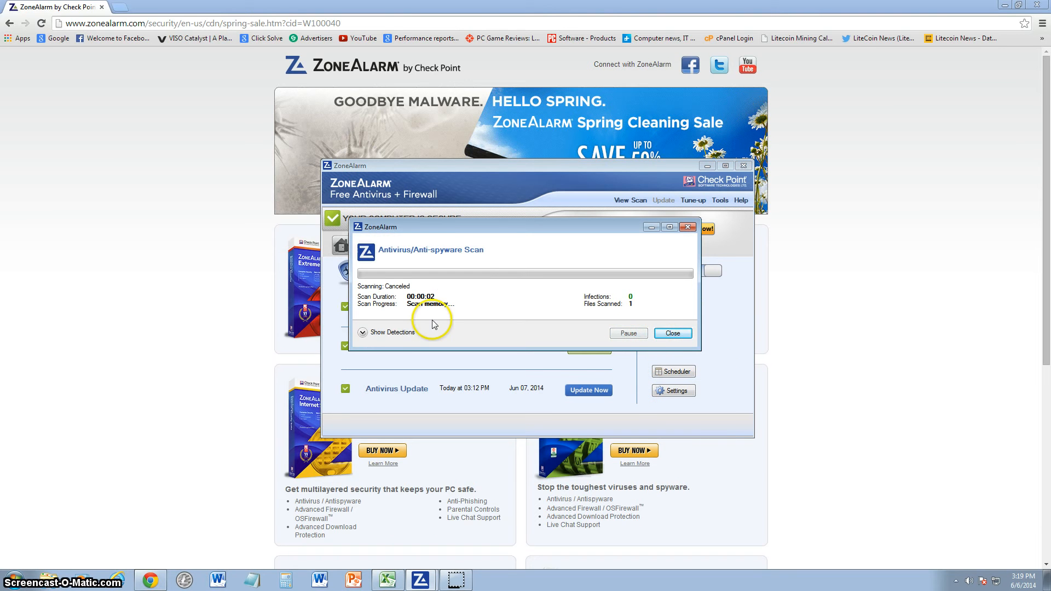
{"action": "left_click", "coordinate": [670, 336]}
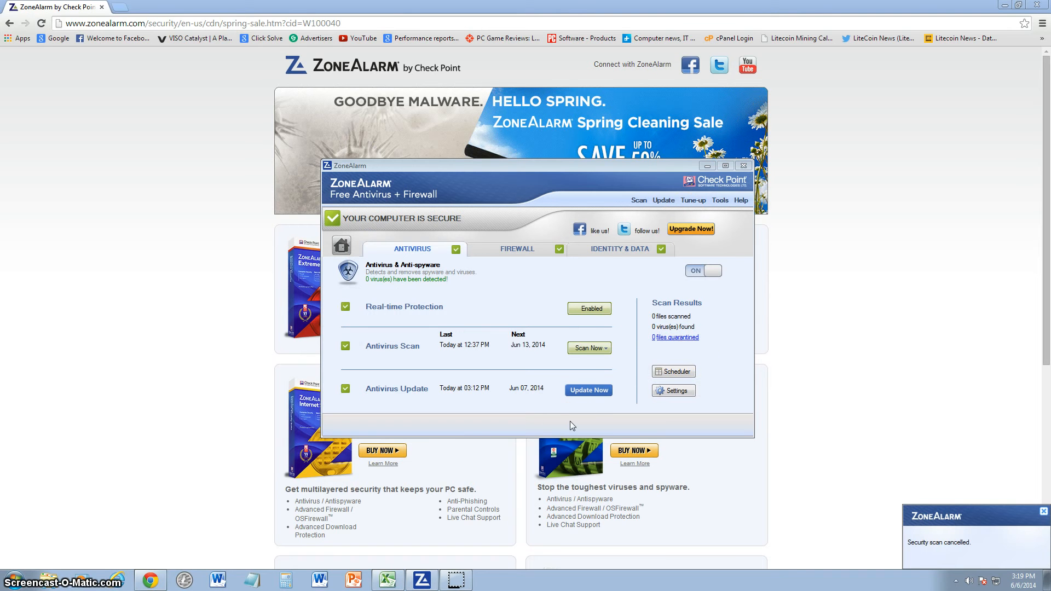
Start the antivirus definitions update, cancel it and dismiss the update window.
{"action": "left_click", "coordinate": [588, 393]}
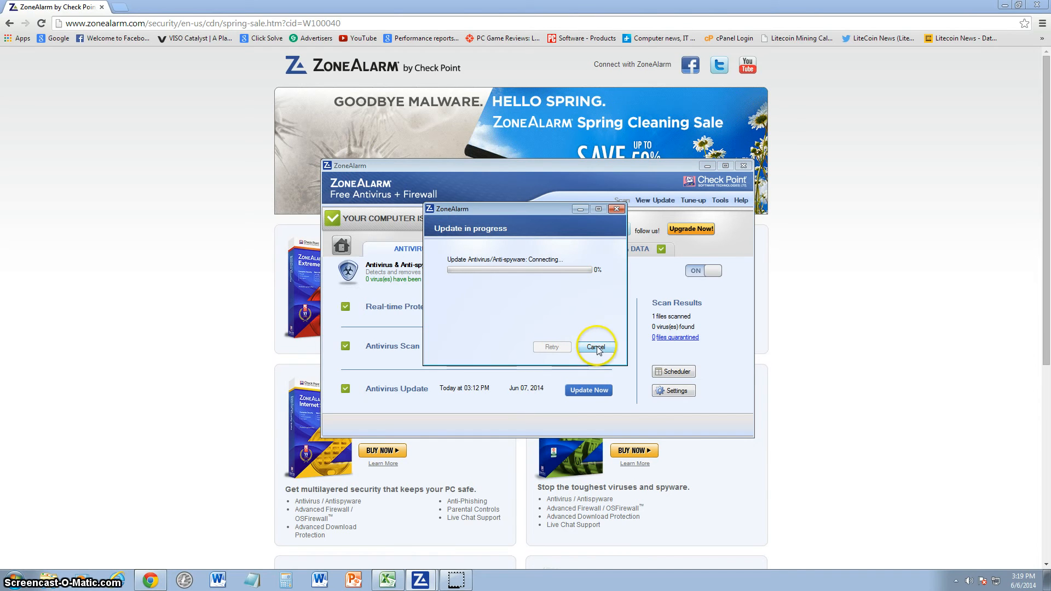
{"action": "left_click", "coordinate": [597, 346]}
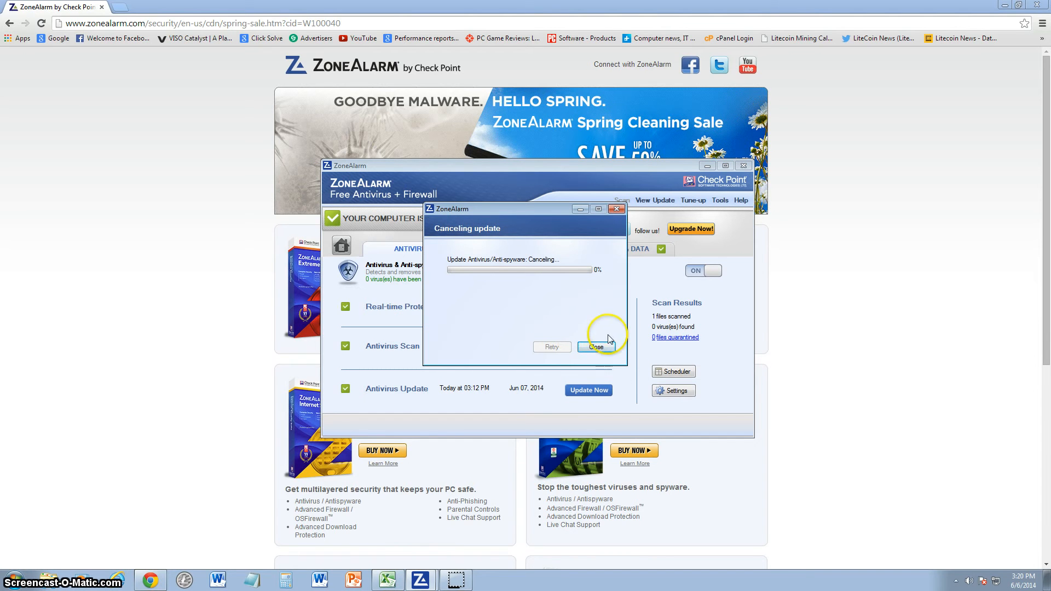
{"action": "left_click", "coordinate": [596, 346]}
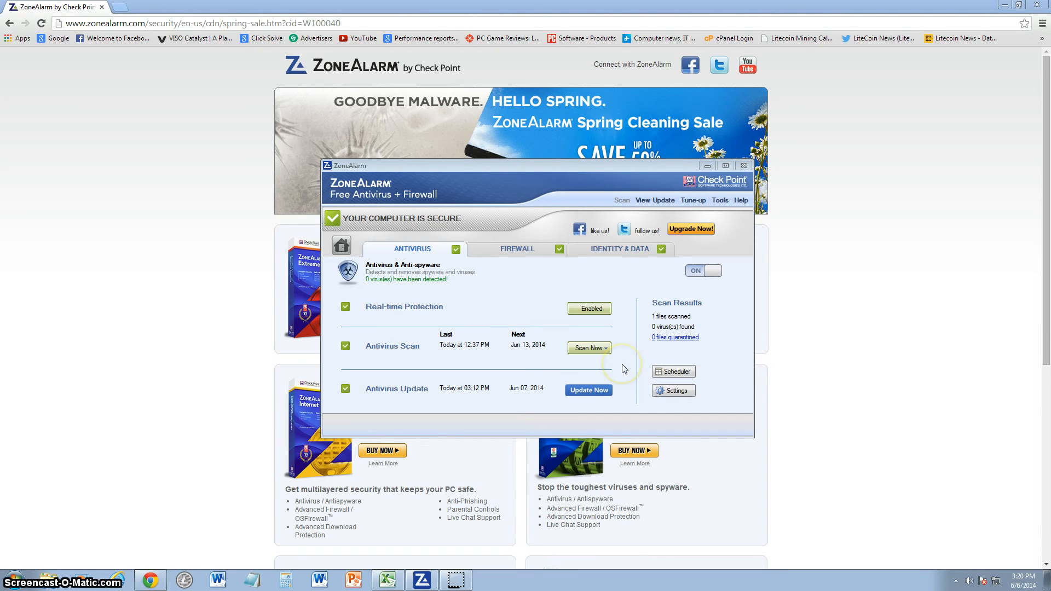
In Scheduled Tasks keep Quick Scan weekly and Full Scan every 3 months, then confirm with OK.
{"action": "left_click", "coordinate": [663, 373]}
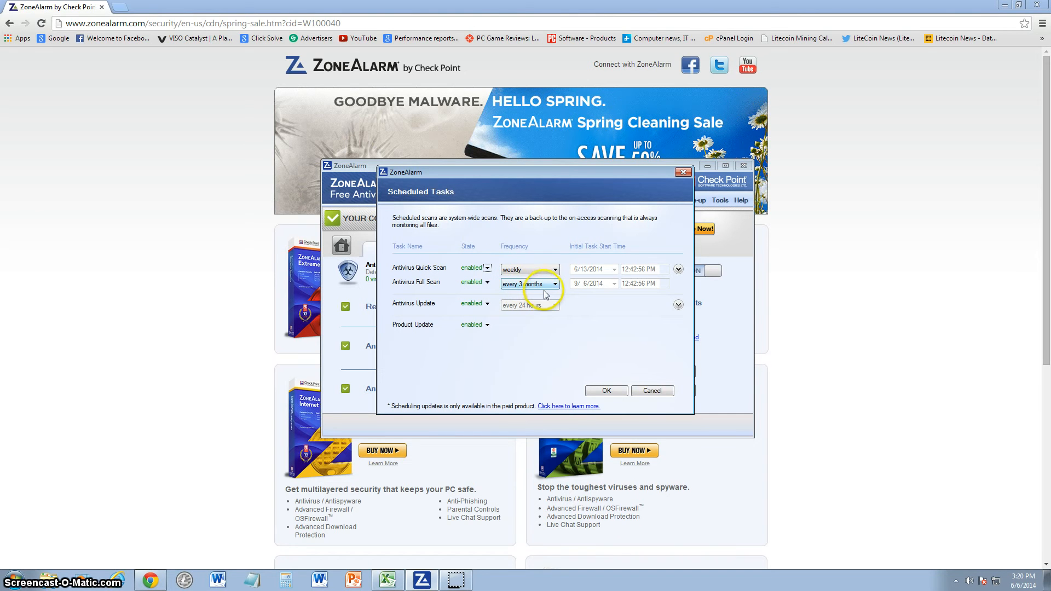
{"action": "left_click", "coordinate": [544, 270]}
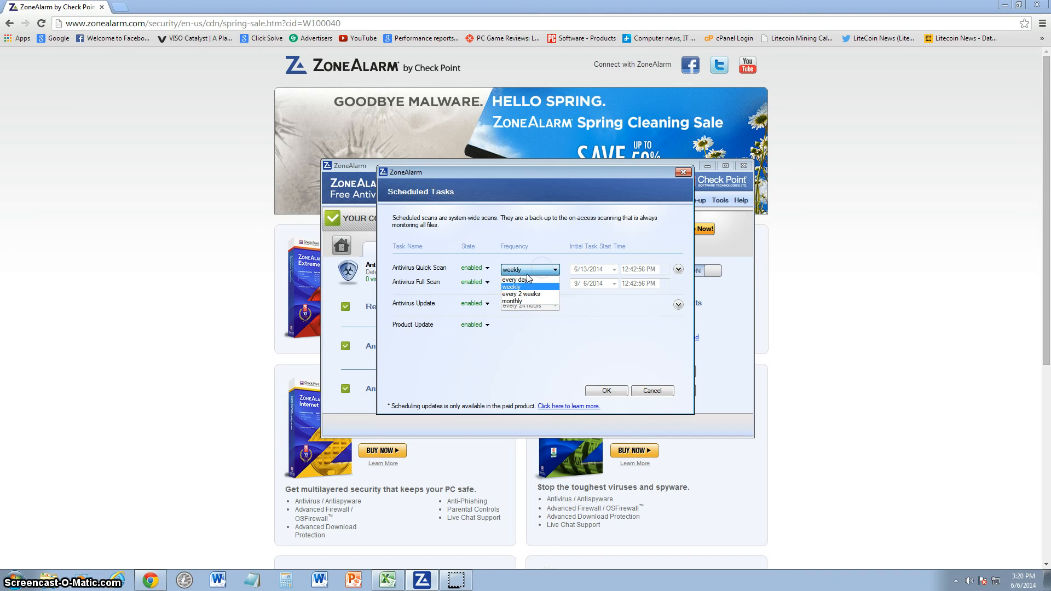
{"action": "left_click", "coordinate": [523, 286]}
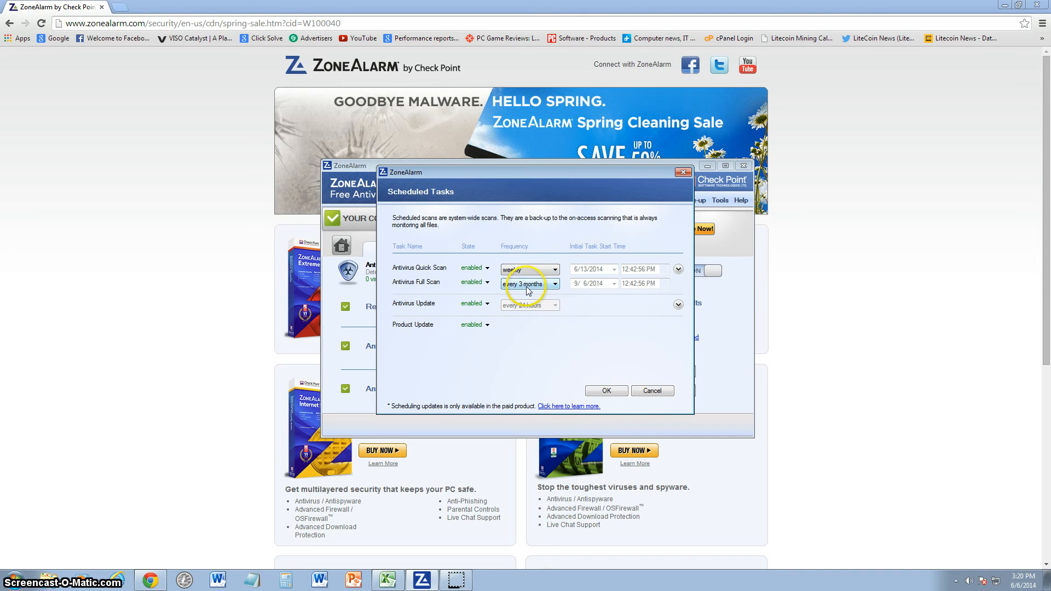
{"action": "left_click", "coordinate": [526, 285]}
{"action": "left_click", "coordinate": [525, 300]}
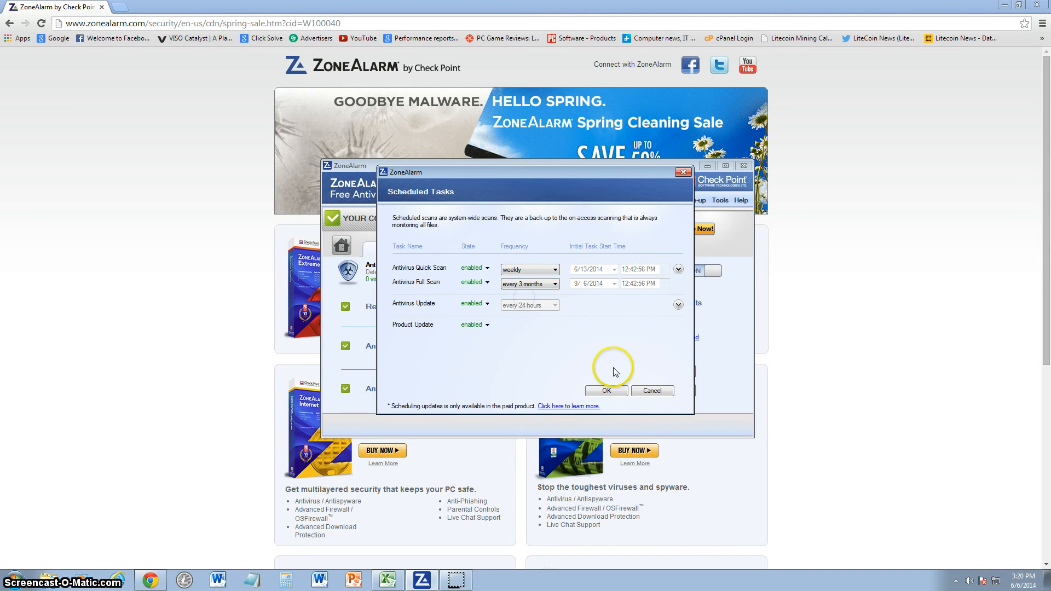
{"action": "left_click", "coordinate": [606, 392]}
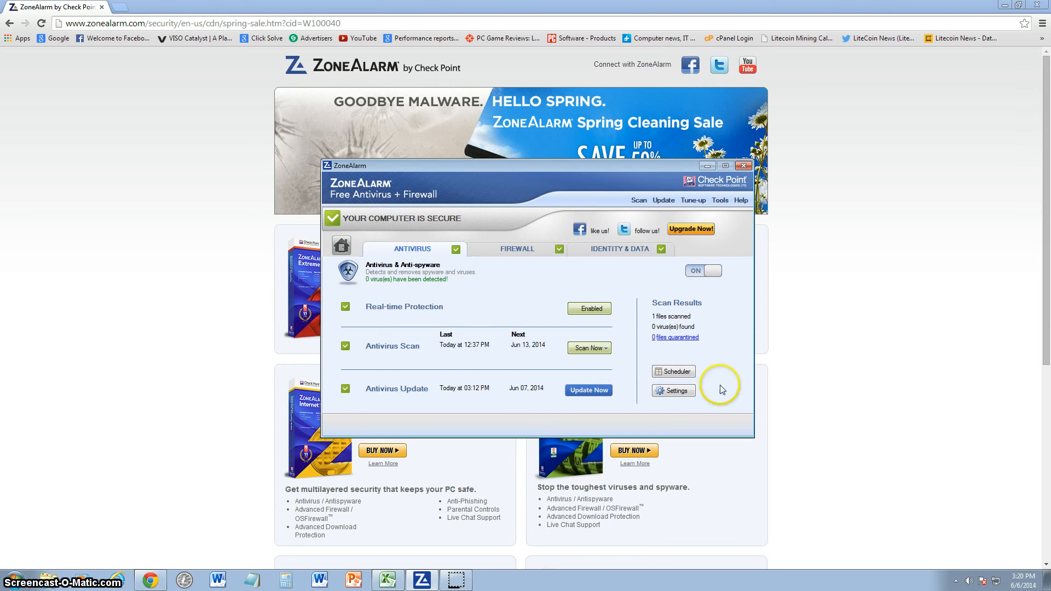
In Scan Options, select and clear the 8 MB 'skip if object is greater than' size limit.
{"action": "left_click", "coordinate": [682, 393]}
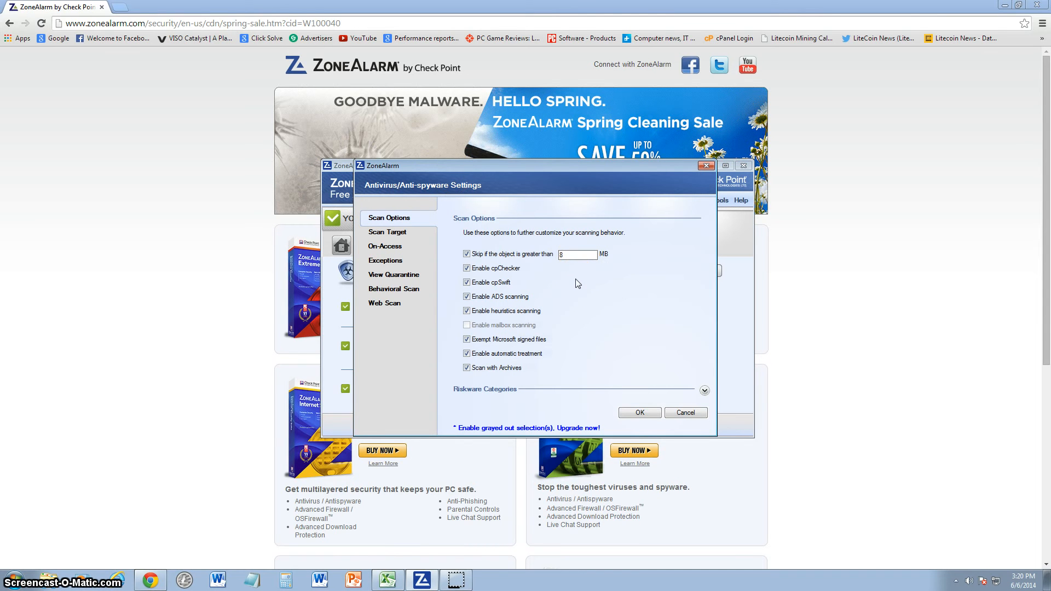
{"action": "mouse_move", "coordinate": [502, 254]}
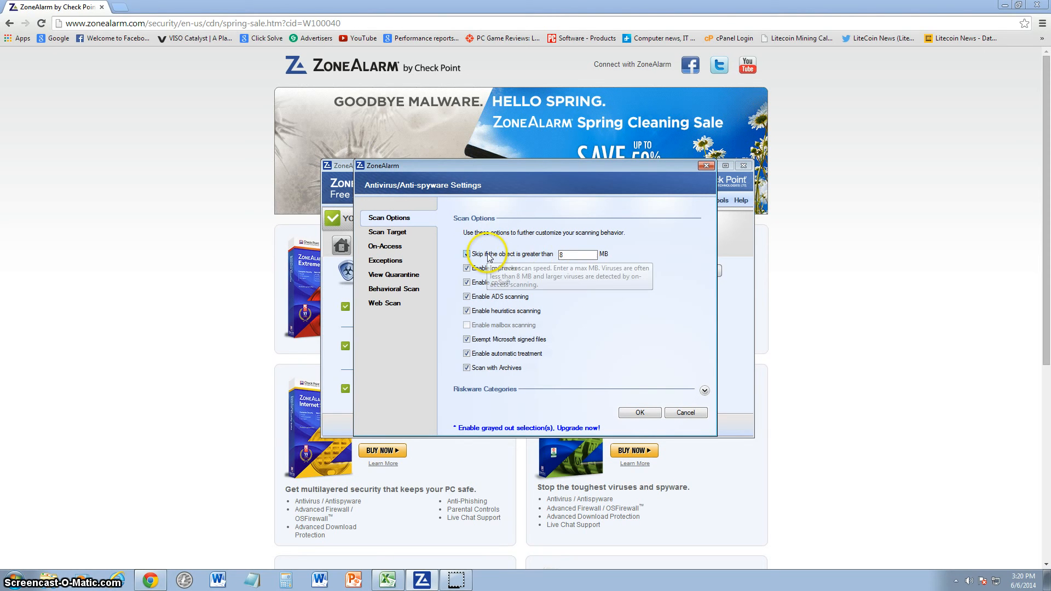
{"action": "double_click", "coordinate": [561, 254]}
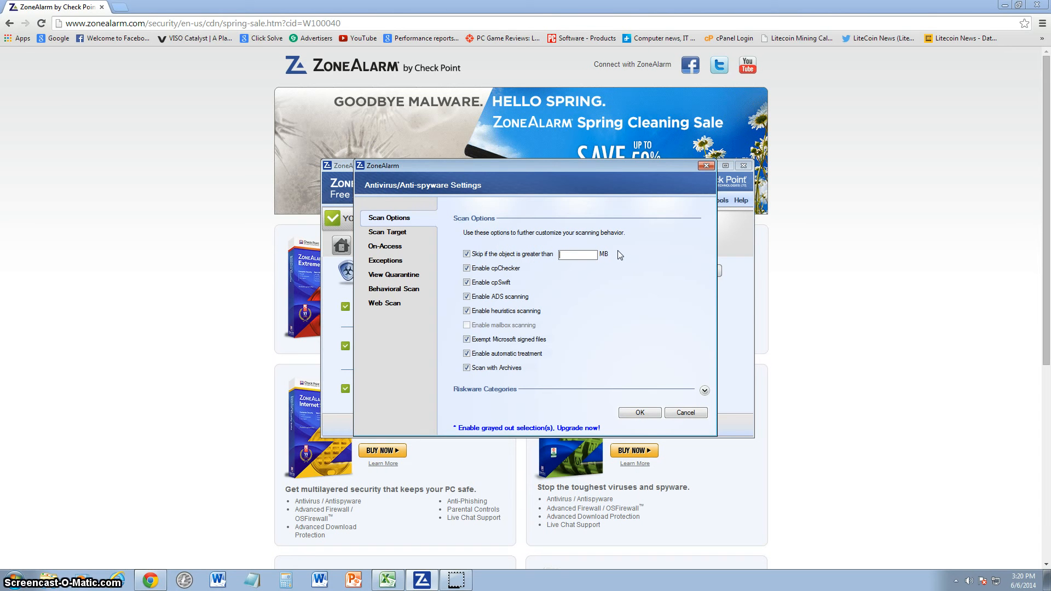
{"action": "type", "text": "3"}
{"action": "type", "text": "000"}
{"action": "left_click", "coordinate": [558, 254]}
Review Scan Target, On-Access, Exceptions, Quarantine, Behavioral Scan and Web Scan pages, then cancel out.
{"action": "left_click", "coordinate": [393, 238]}
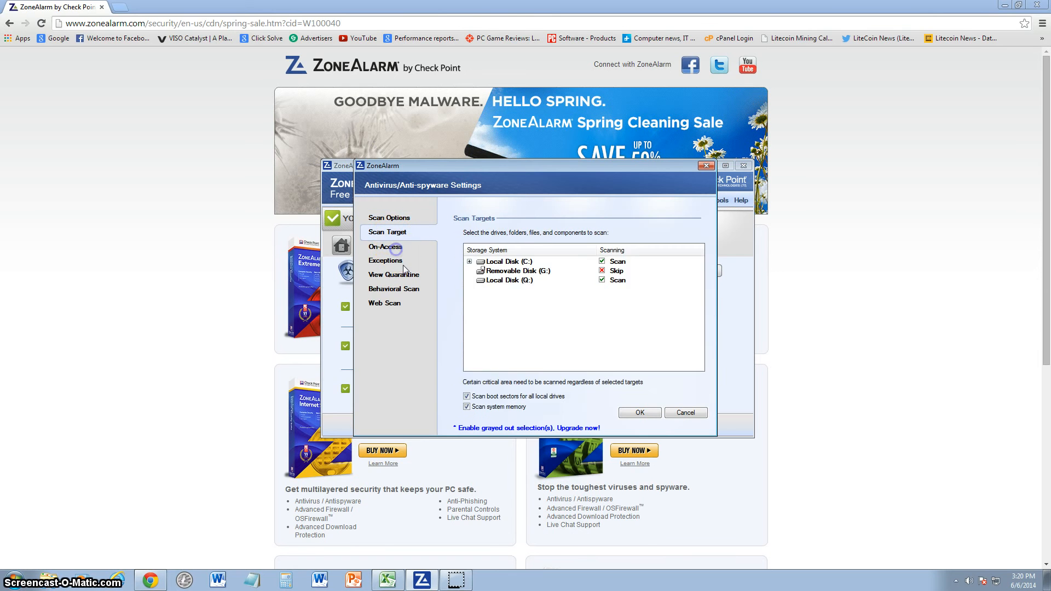
{"action": "left_click", "coordinate": [385, 247]}
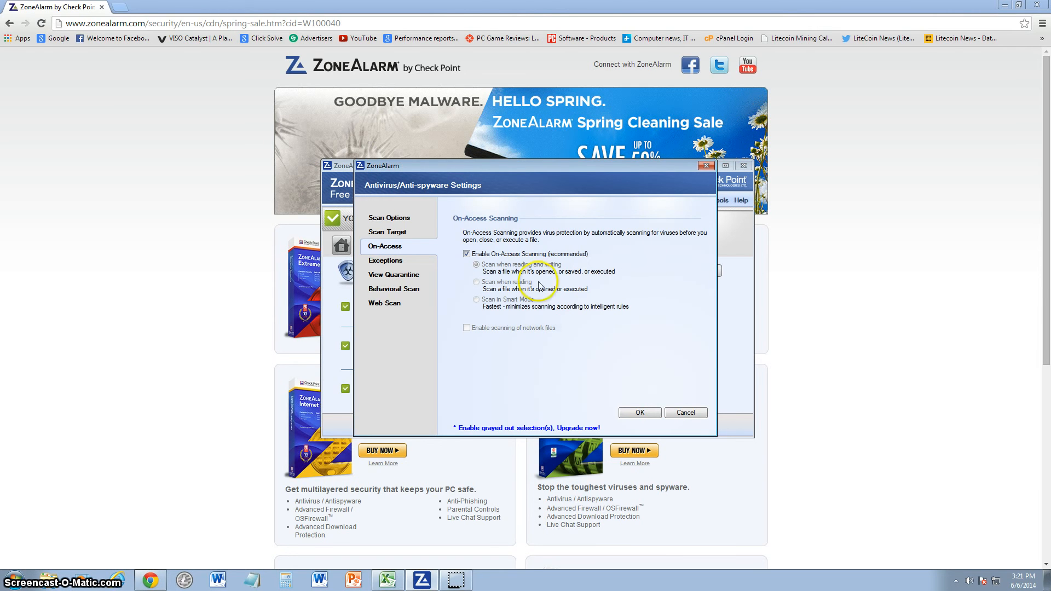
{"action": "left_click", "coordinate": [386, 260]}
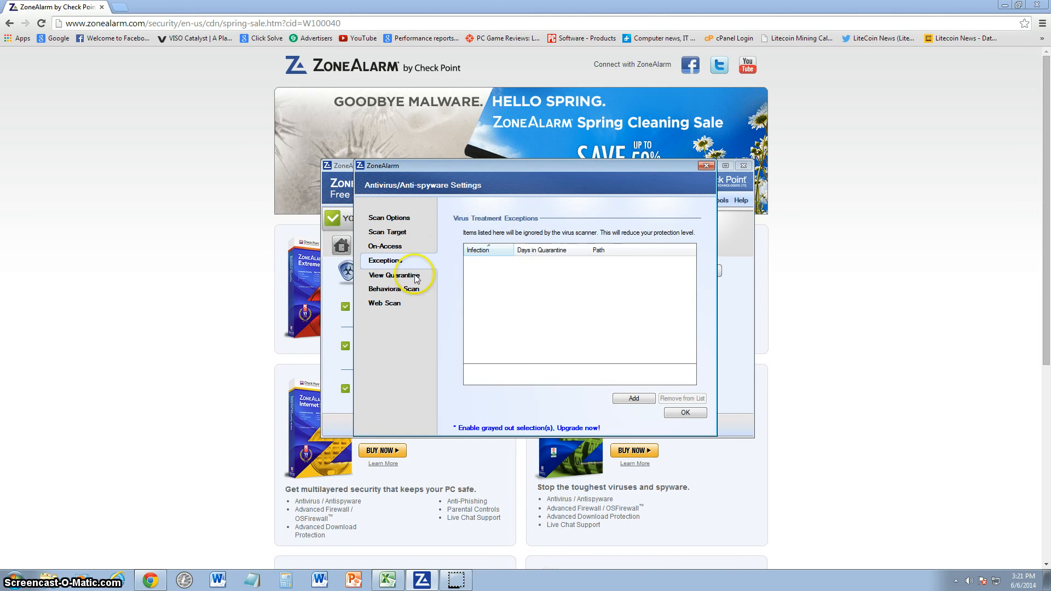
{"action": "left_click", "coordinate": [393, 275]}
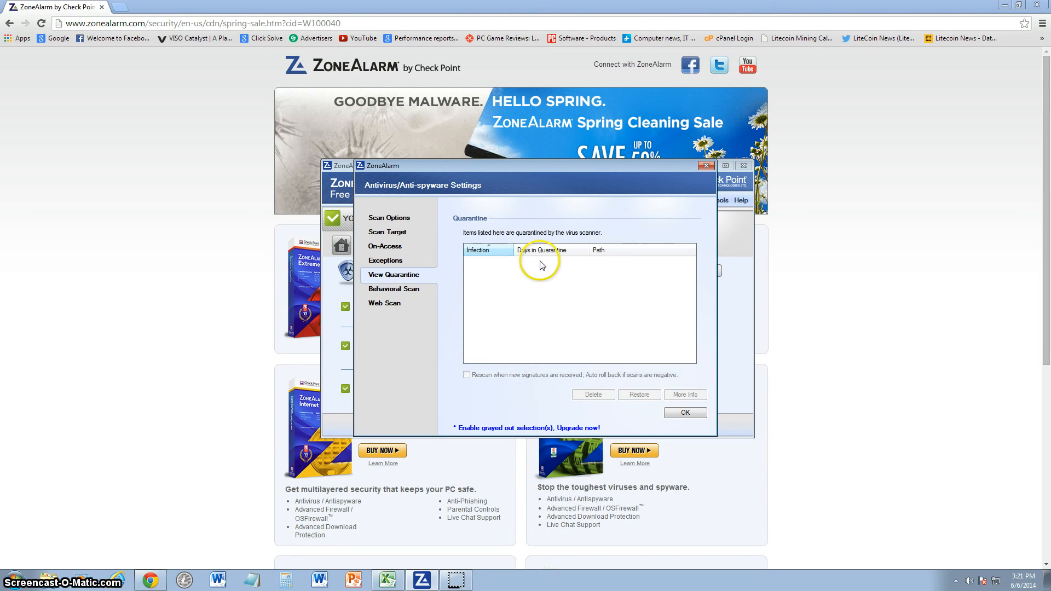
{"action": "left_click", "coordinate": [394, 289]}
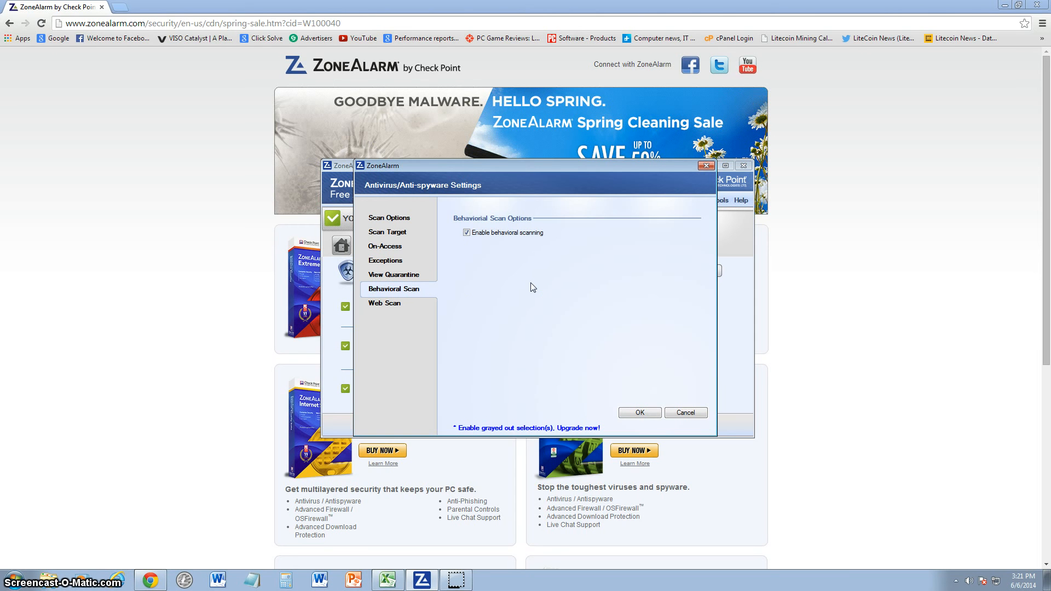
{"action": "left_click", "coordinate": [405, 306]}
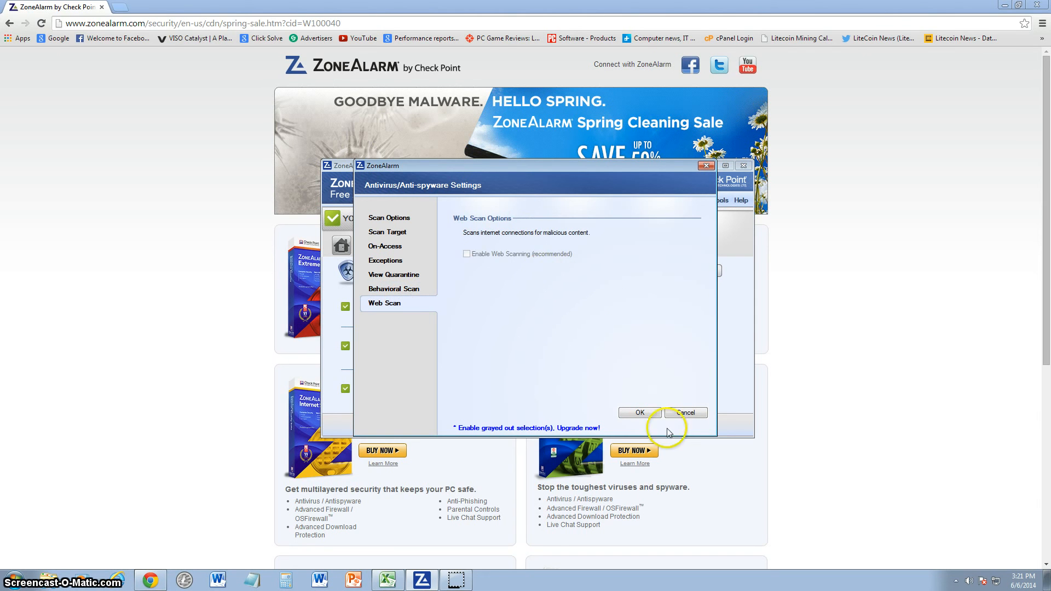
{"action": "left_click", "coordinate": [640, 412]}
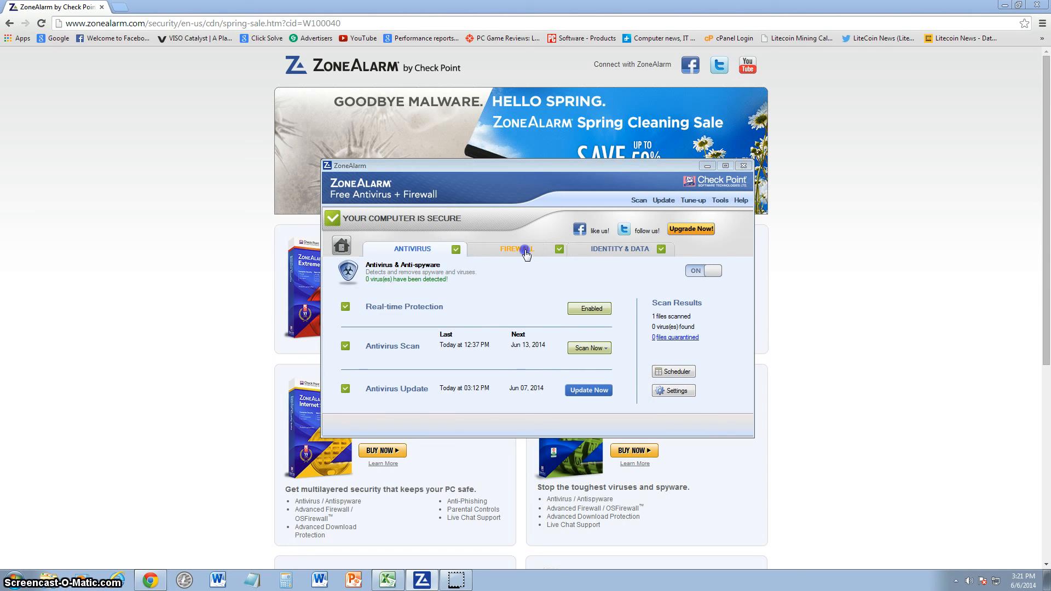
In the firewall's advanced zone settings, enable 'Lock hosts file' and apply with OK.
{"action": "left_click", "coordinate": [524, 250]}
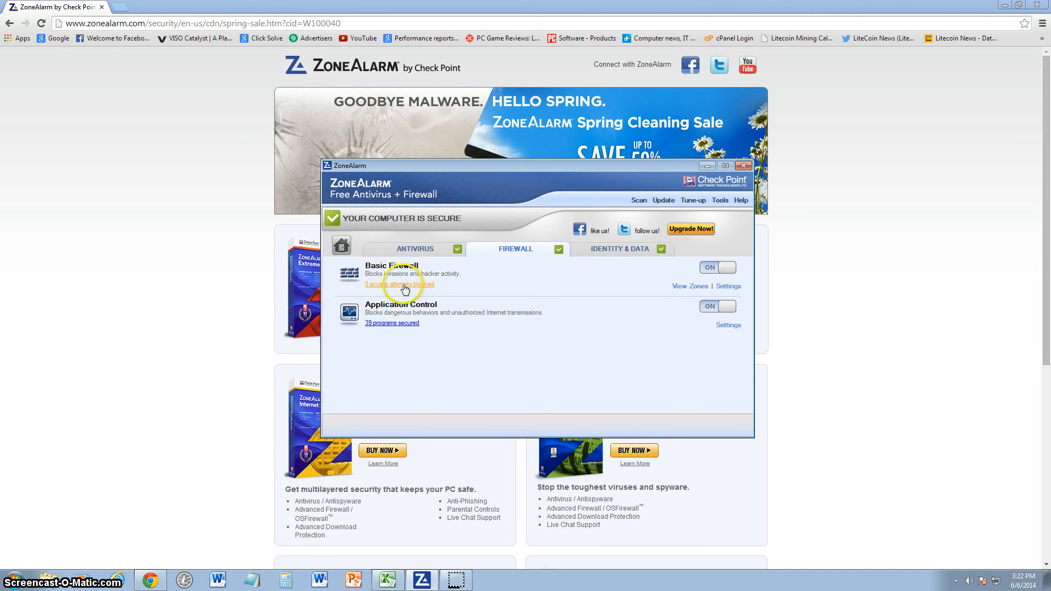
{"action": "left_click", "coordinate": [697, 287]}
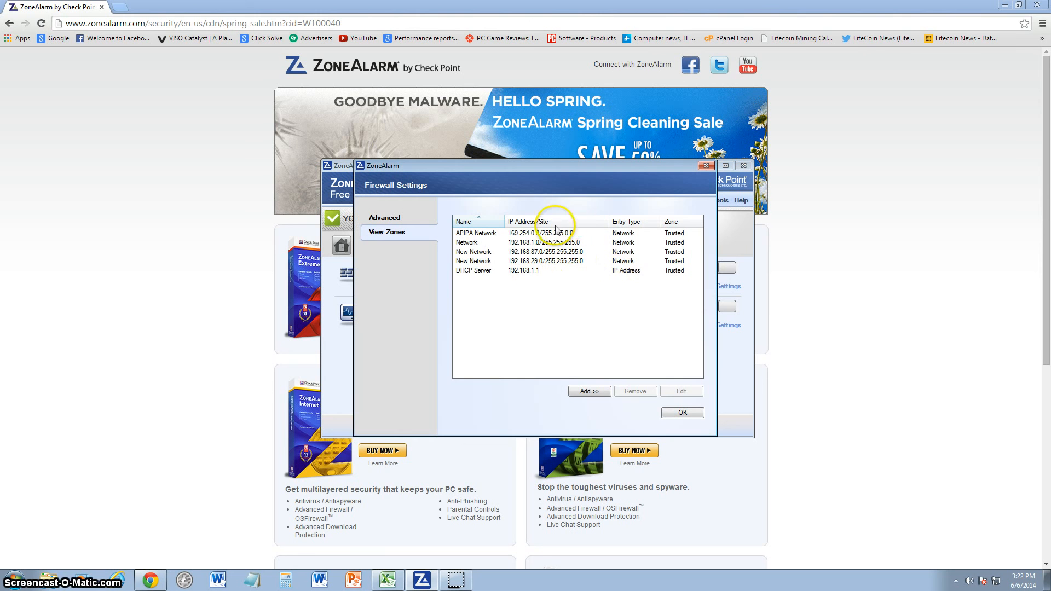
{"action": "left_click", "coordinate": [385, 218]}
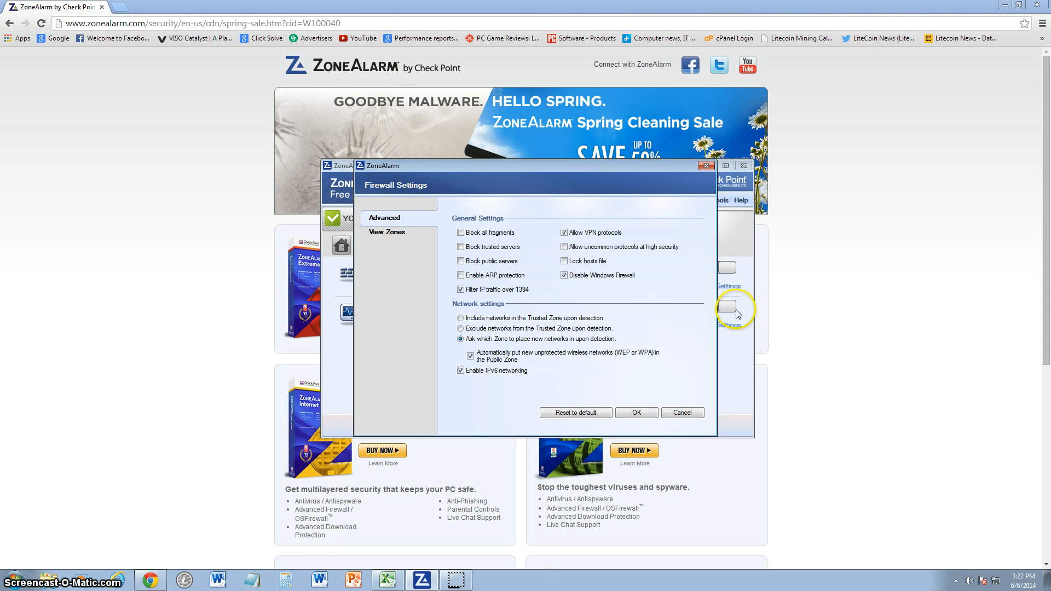
{"action": "left_click", "coordinate": [565, 262]}
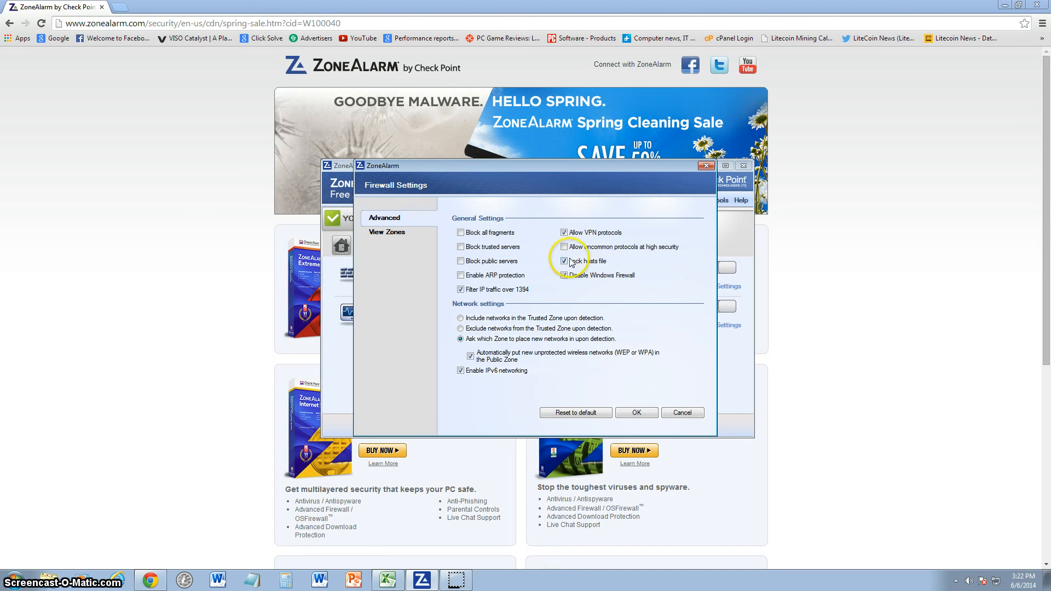
{"action": "left_click", "coordinate": [637, 412]}
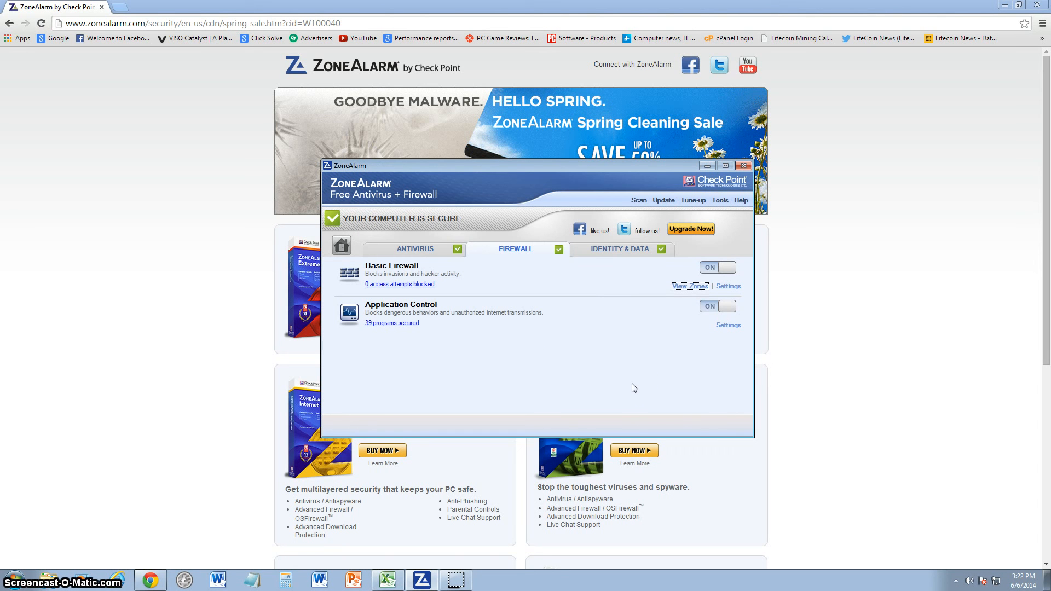
Show Basic Firewall settings with Public Zone High, and try raising the Trusted Zone slider from Medium.
{"action": "left_click", "coordinate": [729, 285]}
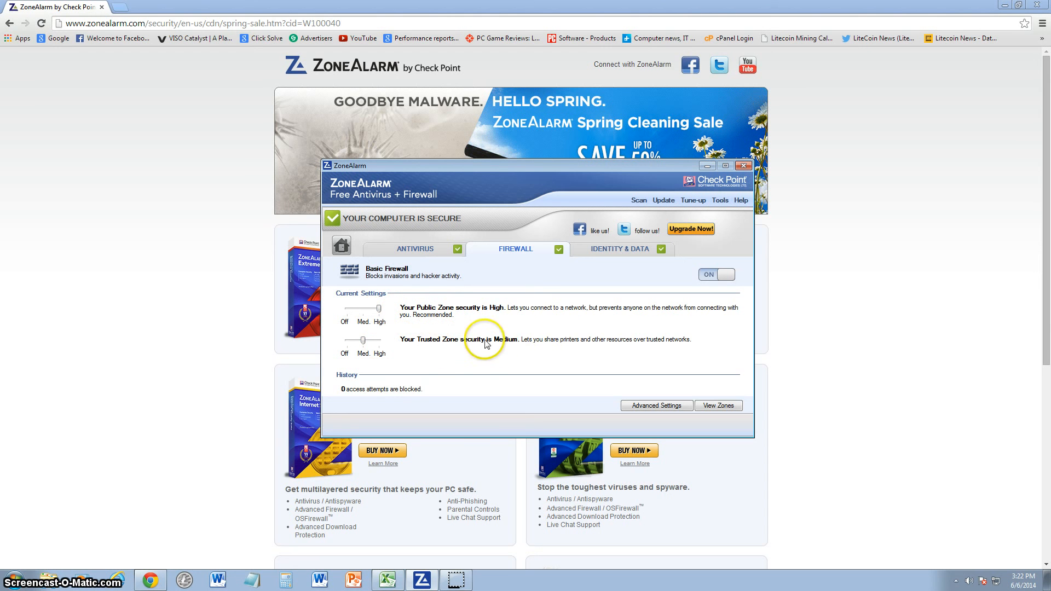
{"action": "mouse_move", "coordinate": [363, 340]}
{"action": "left_mouse_down"}
{"action": "mouse_move", "coordinate": [380, 339]}
{"action": "mouse_move", "coordinate": [363, 340]}
{"action": "left_mouse_up"}
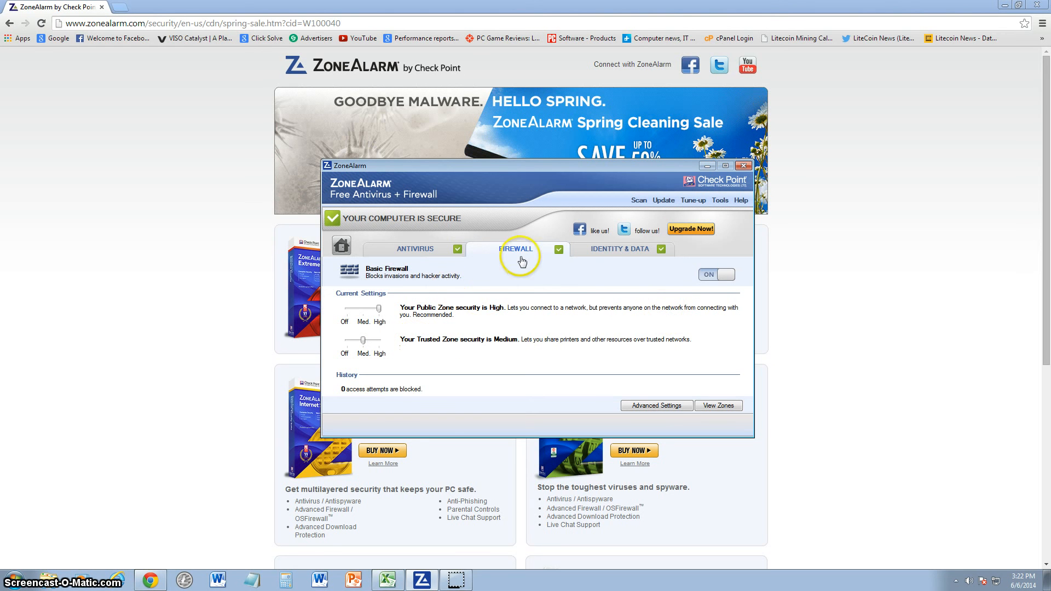
Switch to Identity & Data, view the Online Backup login window and close it.
{"action": "left_click", "coordinate": [616, 252]}
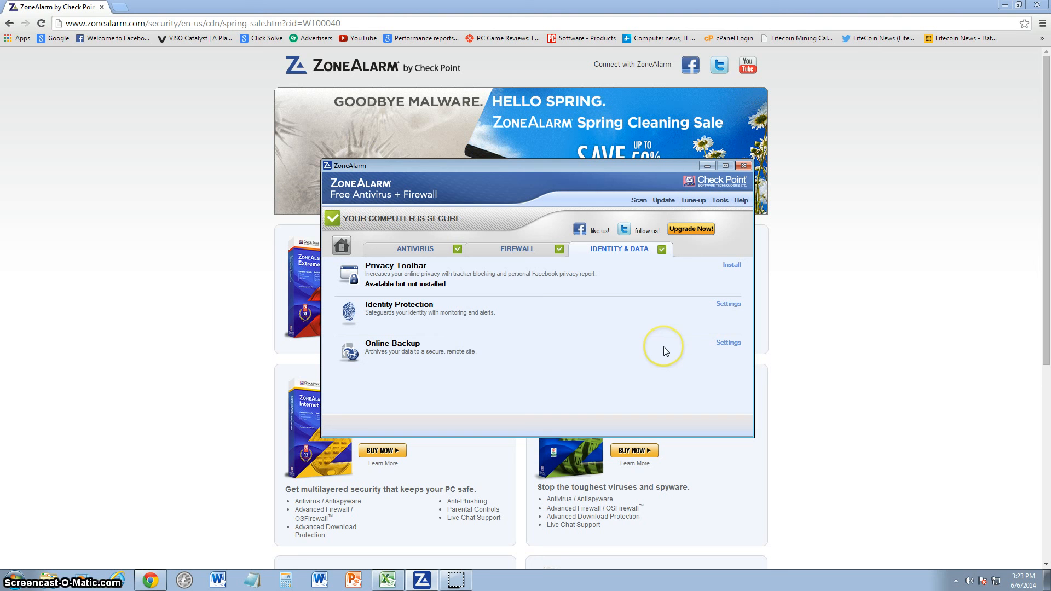
{"action": "left_click", "coordinate": [727, 342]}
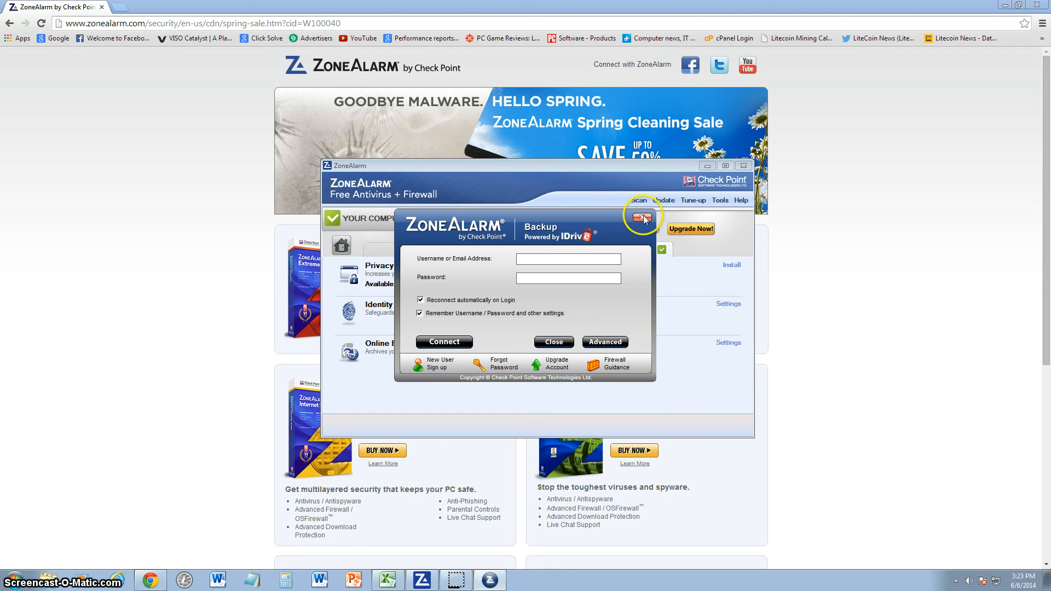
{"action": "left_click", "coordinate": [643, 219]}
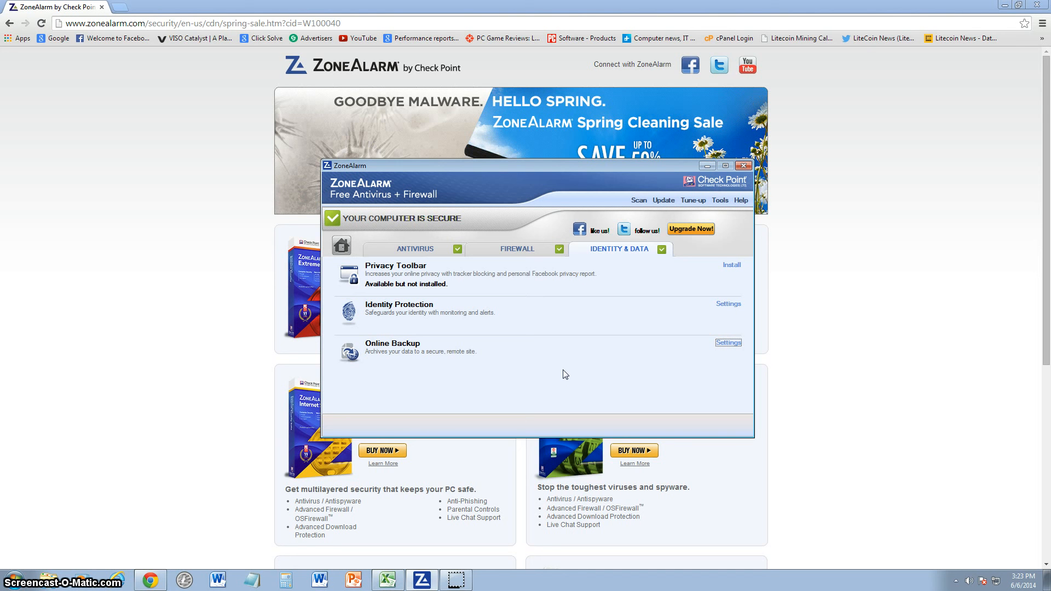
Reposition the ZoneAlarm window and return to the Antivirus overview with today's scan results.
{"action": "left_click_drag", "start_coordinate": [603, 164], "coordinate": [584, 159]}
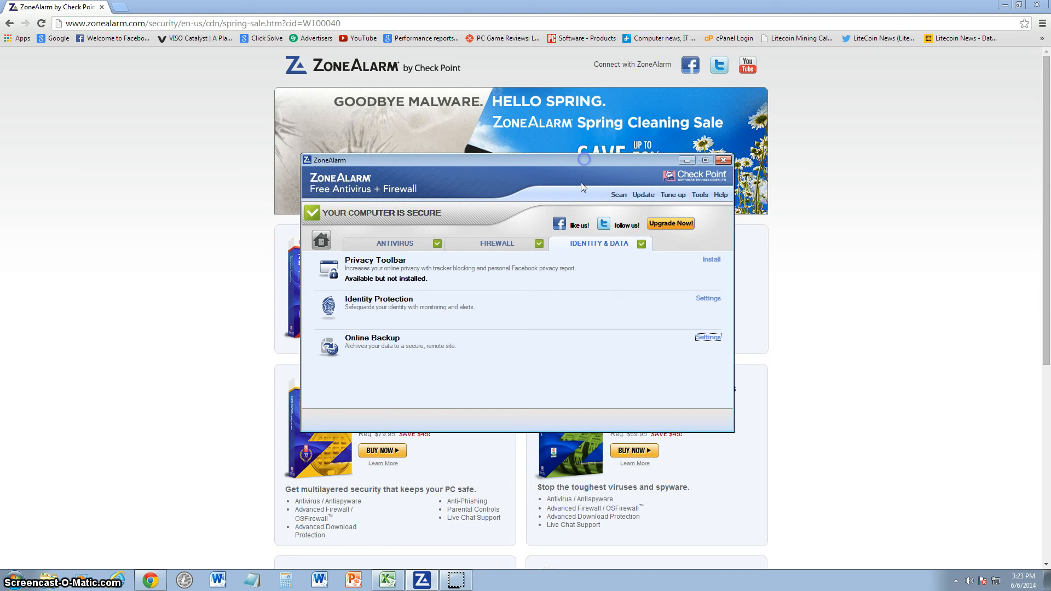
{"action": "left_click", "coordinate": [388, 244]}
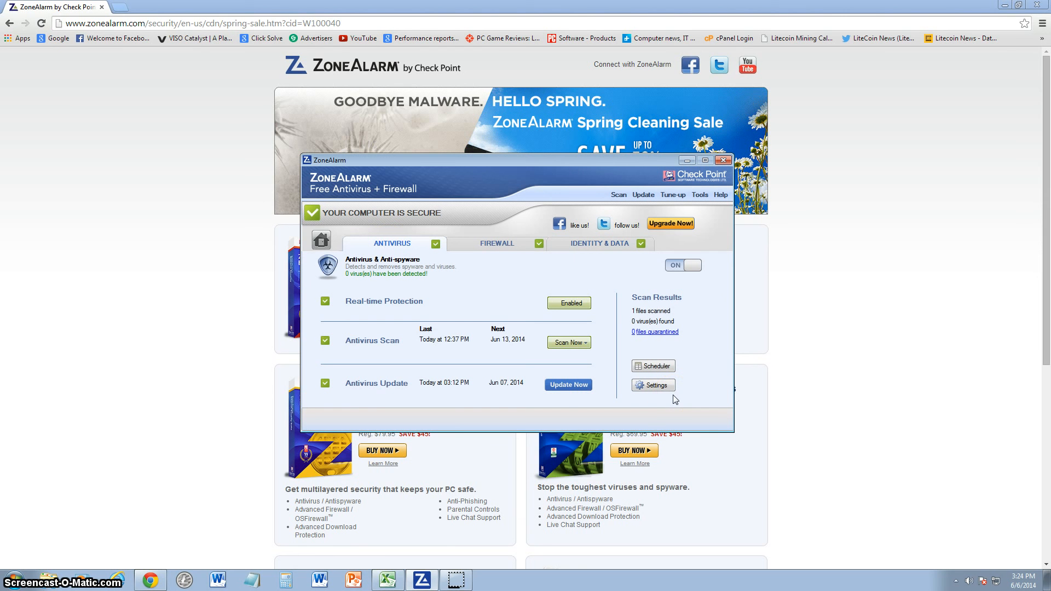